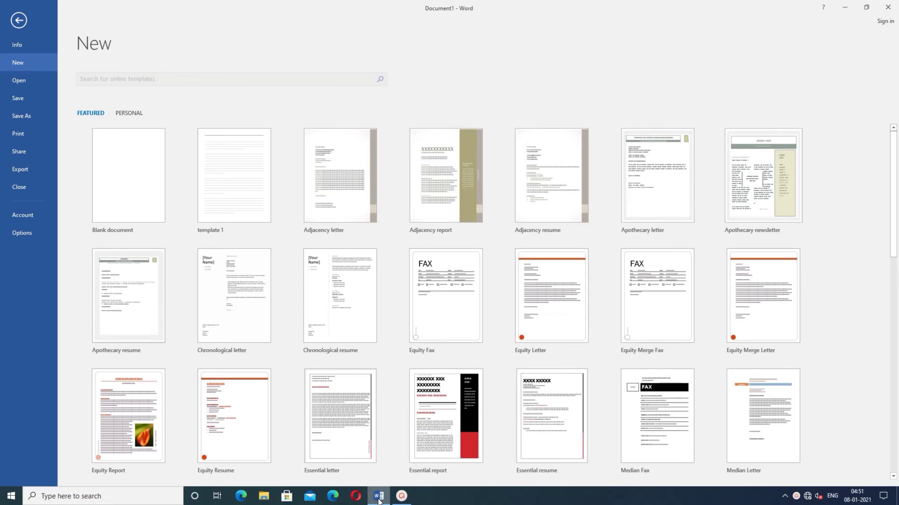
- Return to the letterhead document and select the RADHA COMPUTERS HUB banner text
click(21, 21)
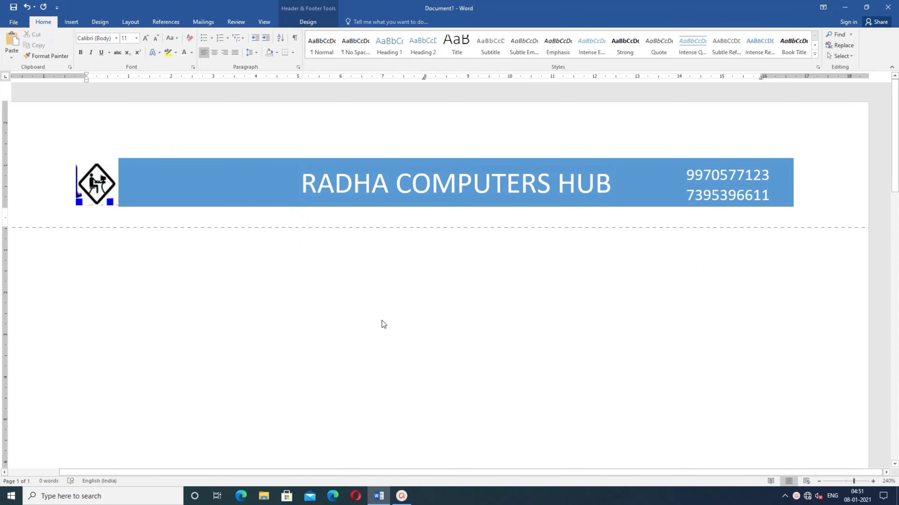
click(323, 289)
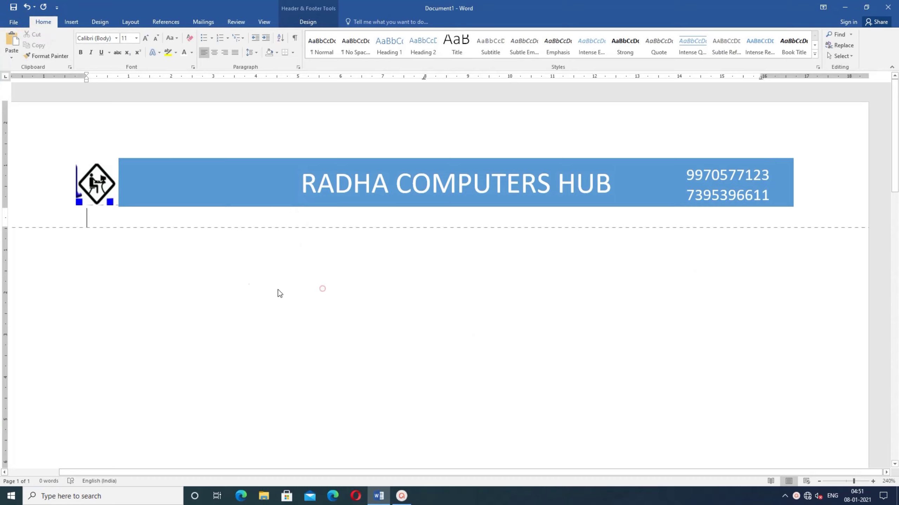
triple_click(223, 189)
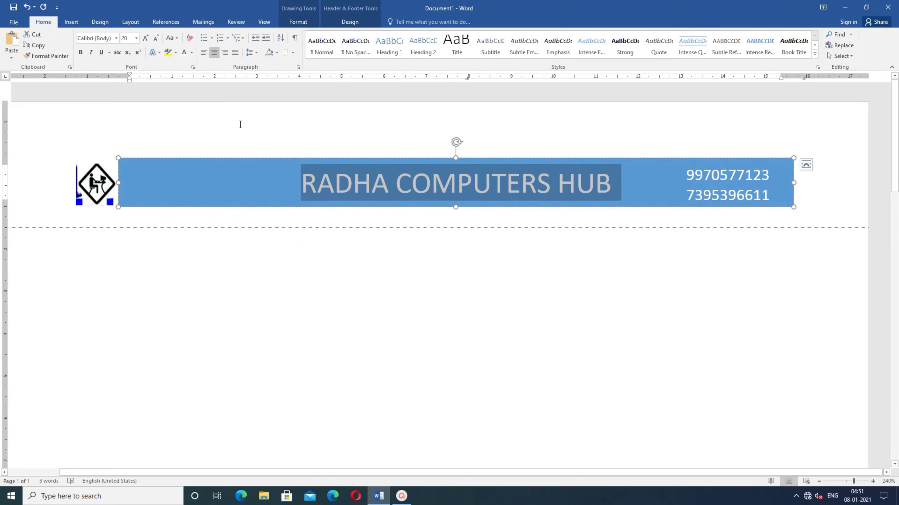
click(73, 22)
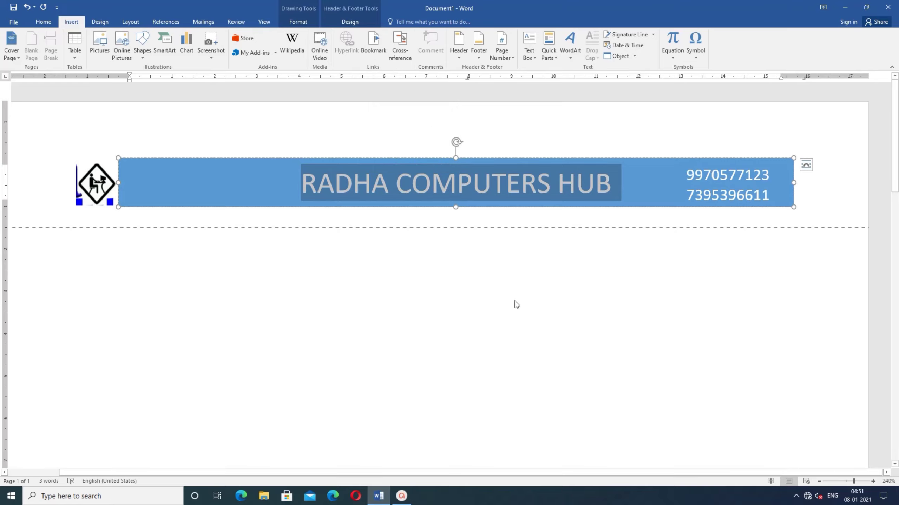
- Bring up the Save As page for the unsaved letterhead Document1 with Ctrl+S
key(ctrl+s)
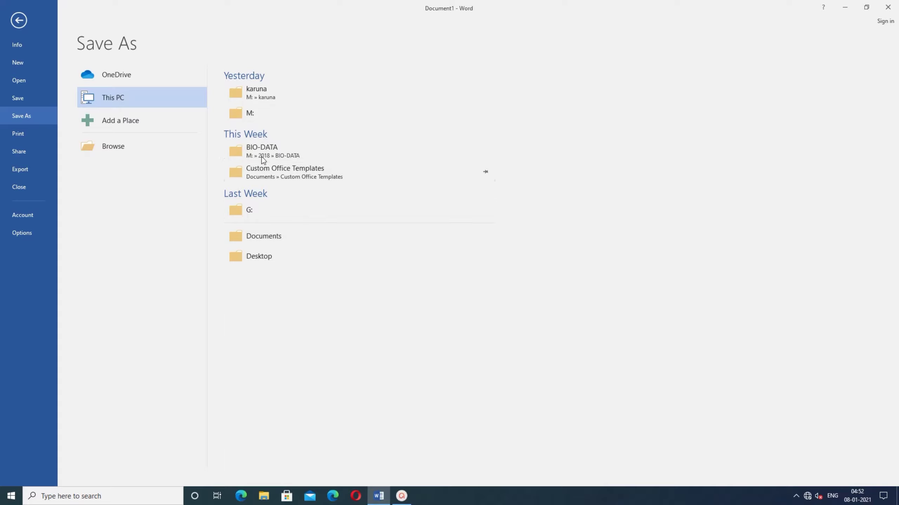
- Target the BIO-DATA folder and enter TEMPLATE 1 as the file name
click(263, 156)
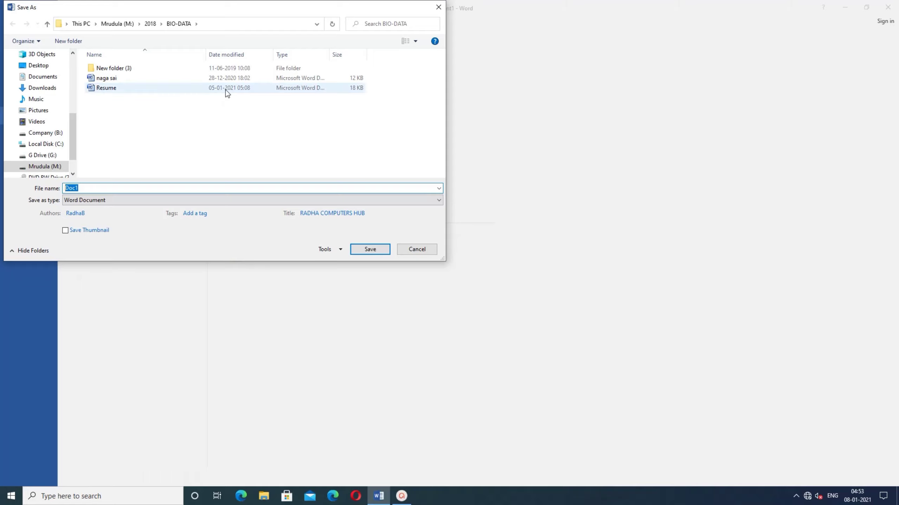
text(TEMPL)
text(AT)
text(E )
text(1)
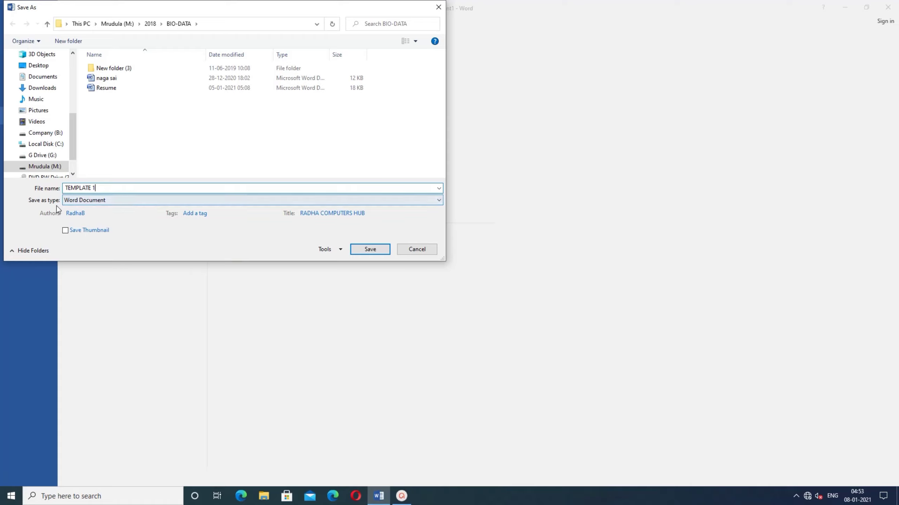
click(439, 200)
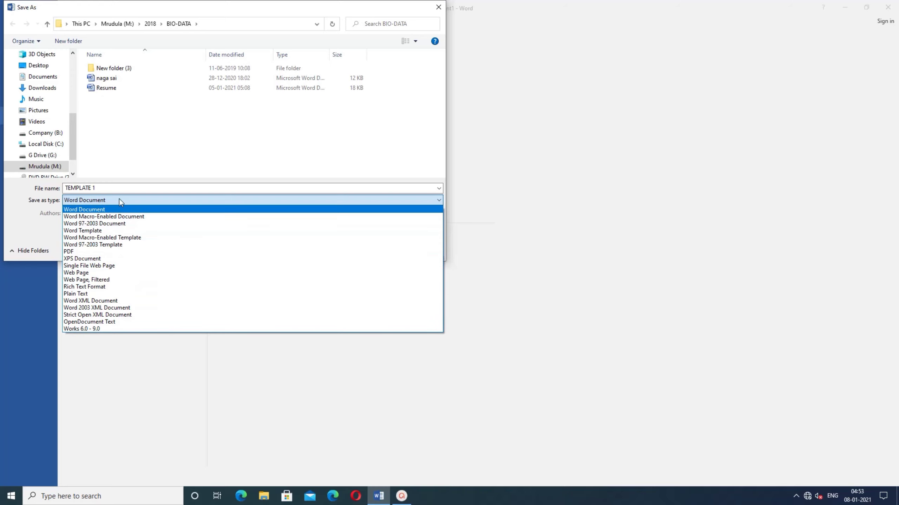
- Set the type to Word Template, decline overwriting, and rename the file TEMPLATE LETTER HED
click(96, 232)
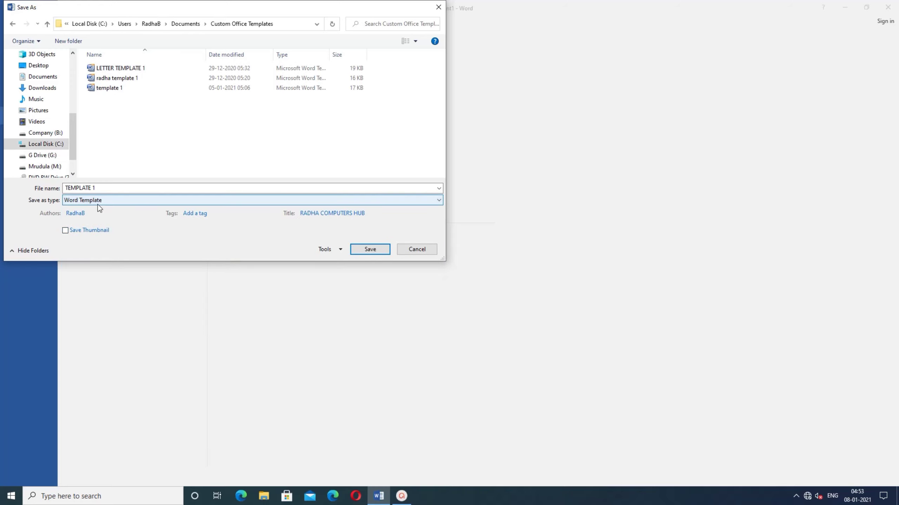
click(371, 250)
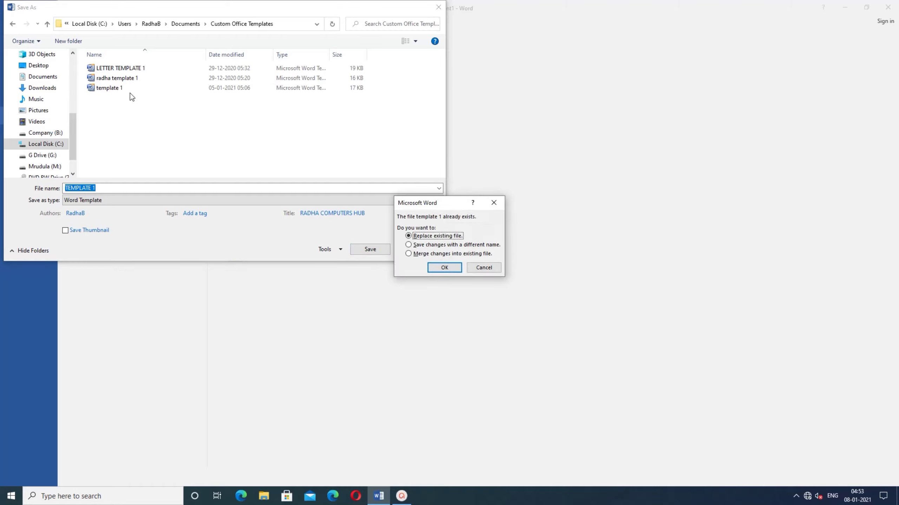
key(Escape)
click(104, 188)
key(BackSpace)
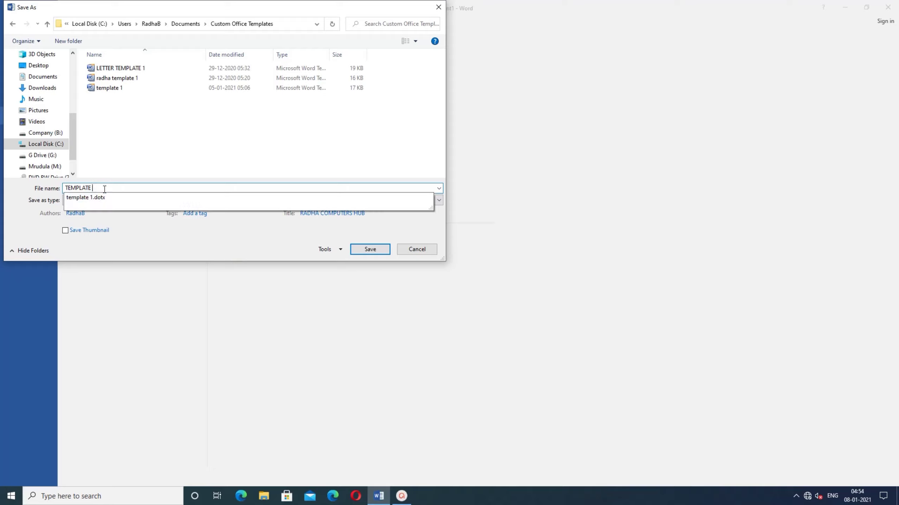
text(LETTE)
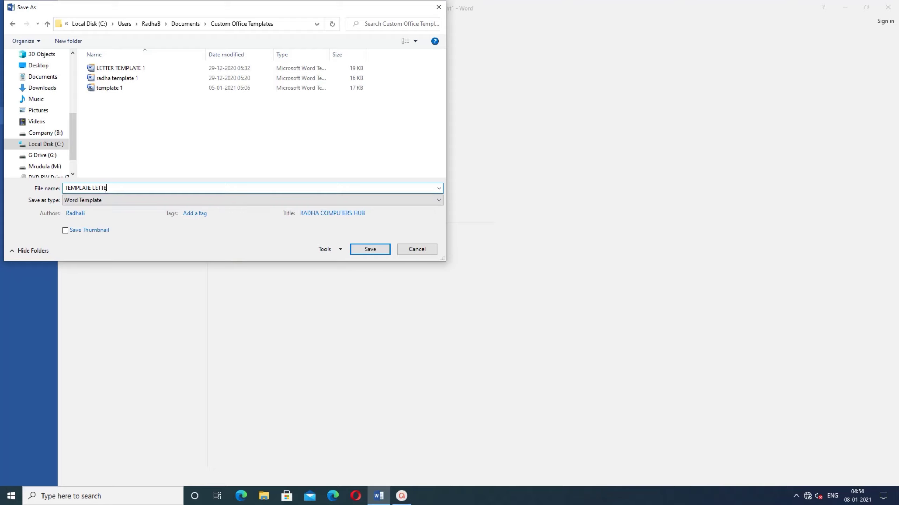
text(R H)
text(E)
text(D)
- Save the letterhead as the Word Template TEMPLATE LETTER HED
click(378, 251)
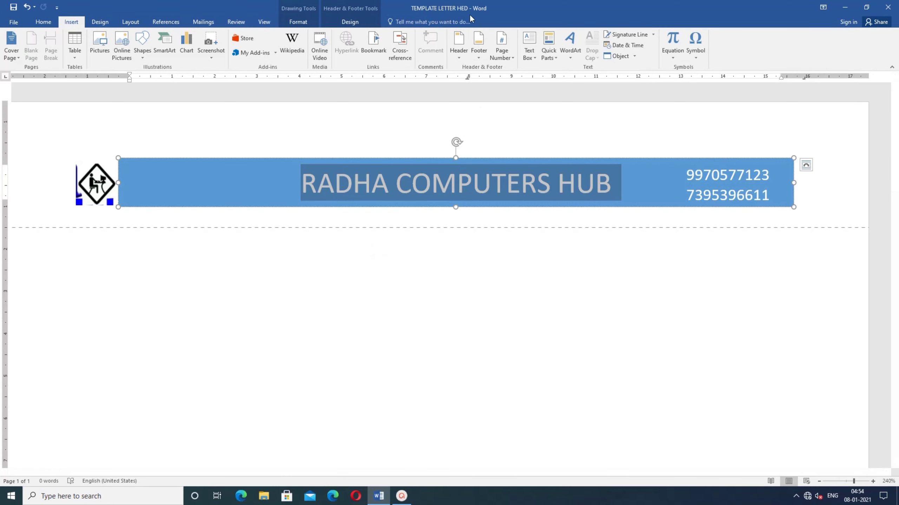
click(379, 277)
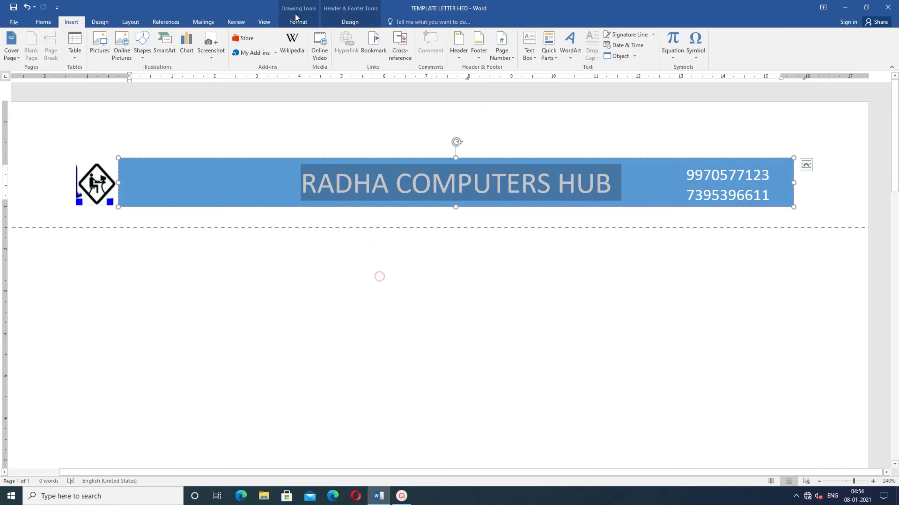
click(362, 304)
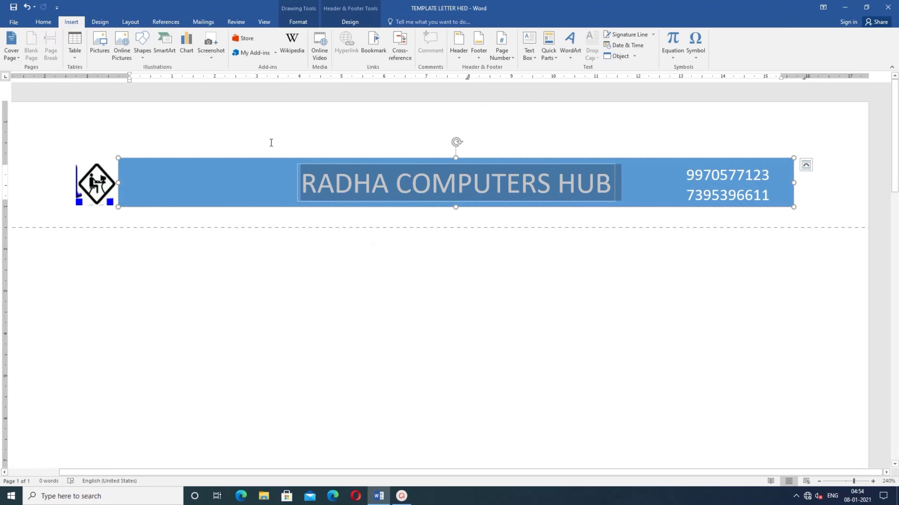
- Close the template so Word has no document open
click(15, 23)
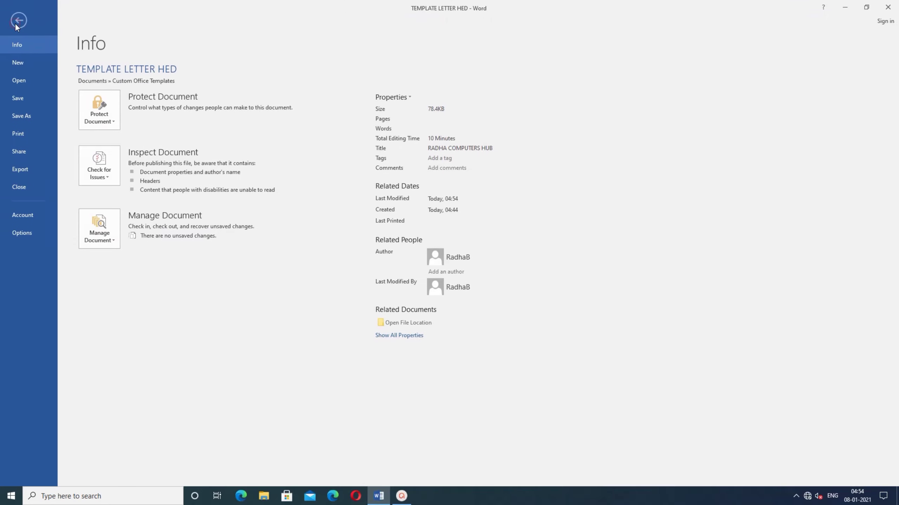
click(18, 187)
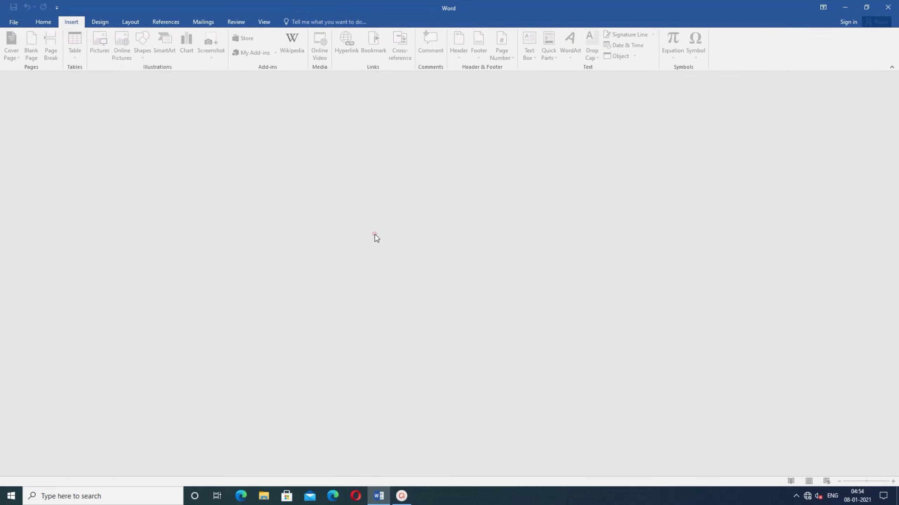
click(375, 234)
- Browse the New page's templates and show the Personal ones, including TEMPLATE LETTER HED
click(14, 22)
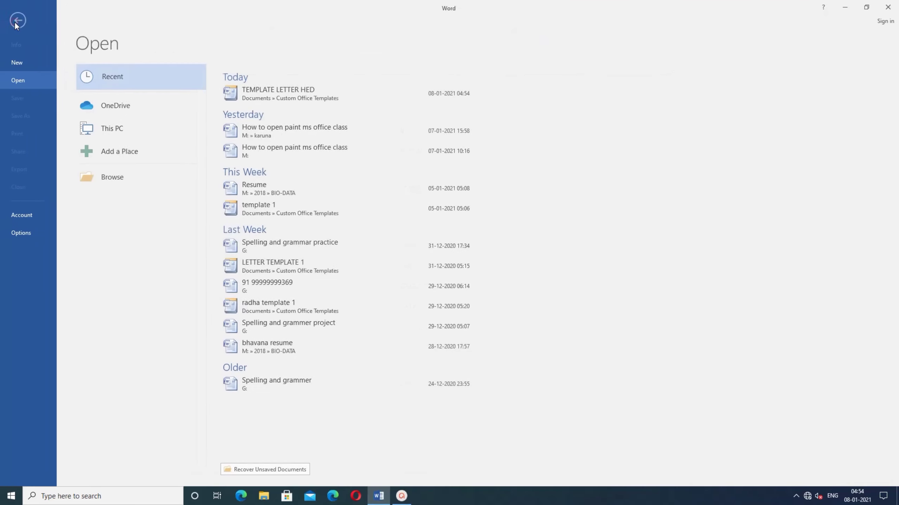
click(16, 61)
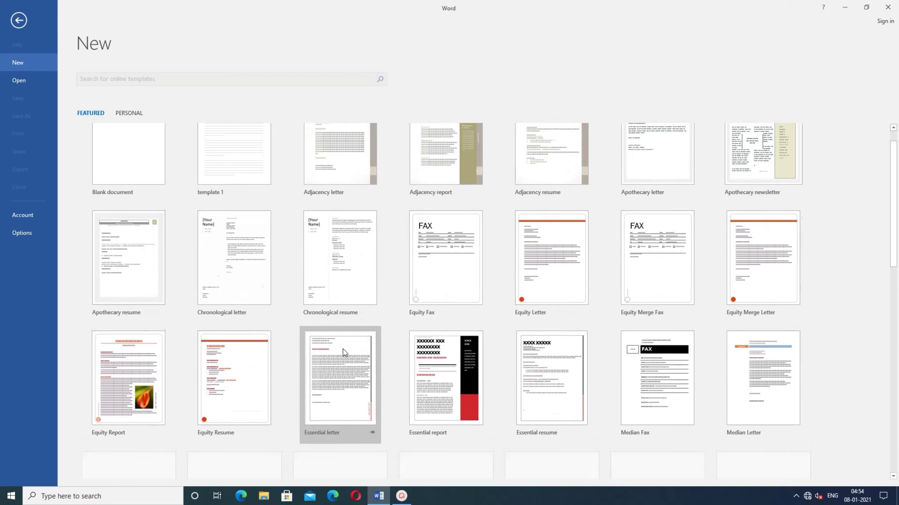
scroll(354, 346, down, 5)
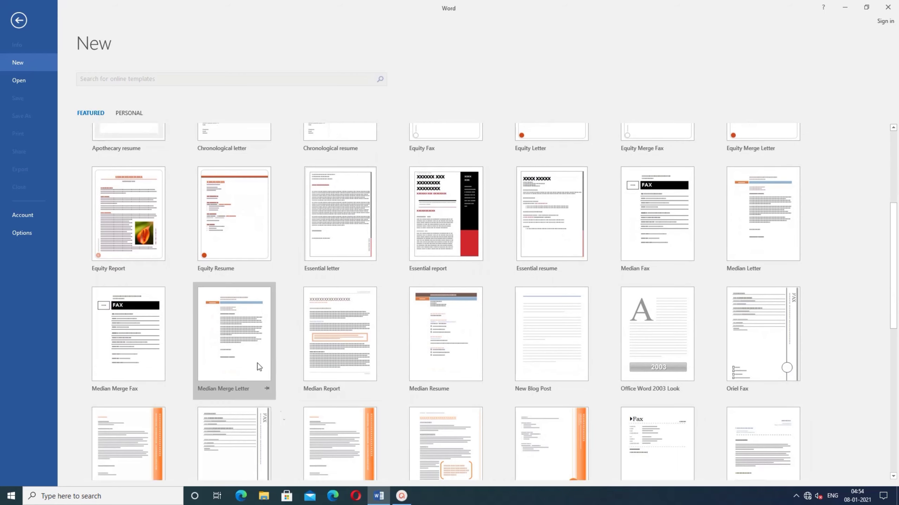
scroll(398, 342, up, 3)
scroll(397, 341, up, 3)
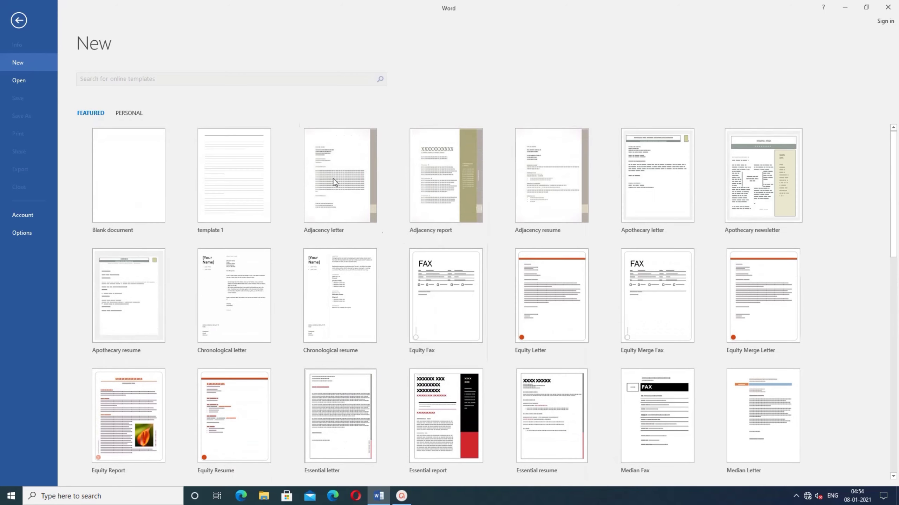
click(130, 113)
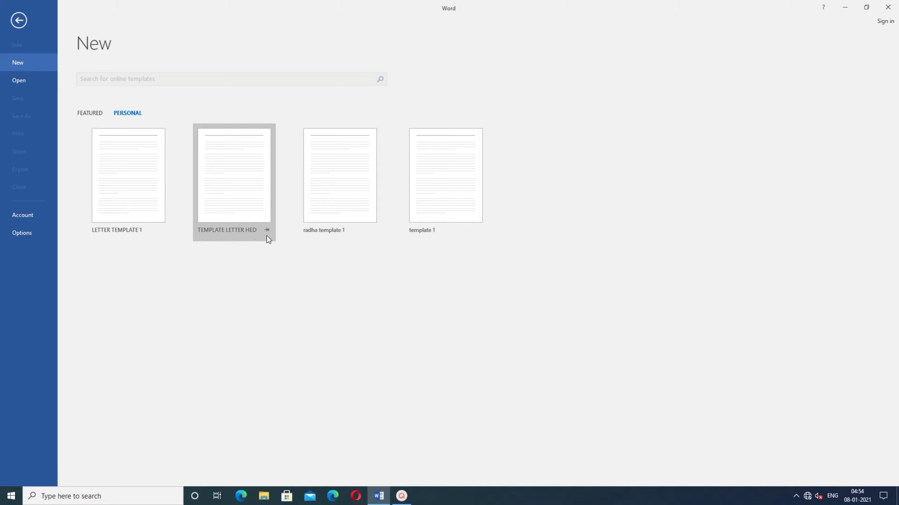
- Create Document2 from the TEMPLATE LETTER HED template and reach its Save As page
click(239, 214)
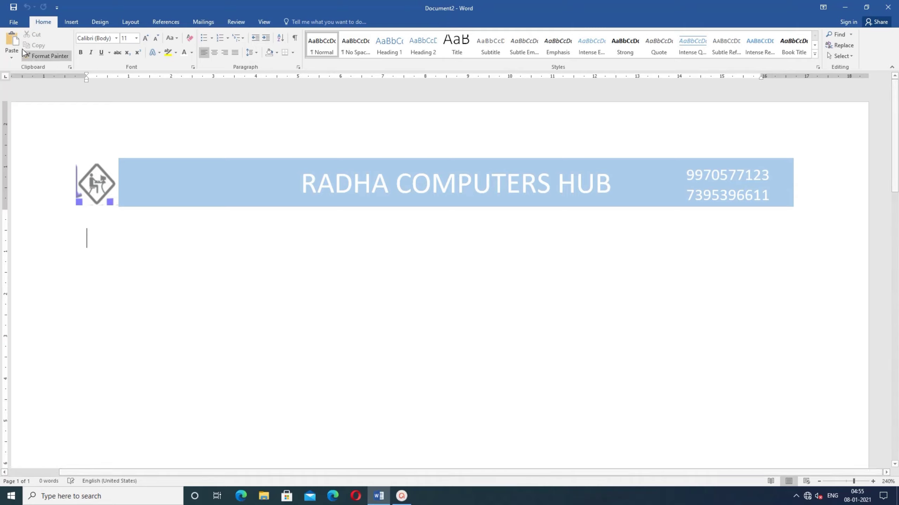
click(12, 23)
click(19, 116)
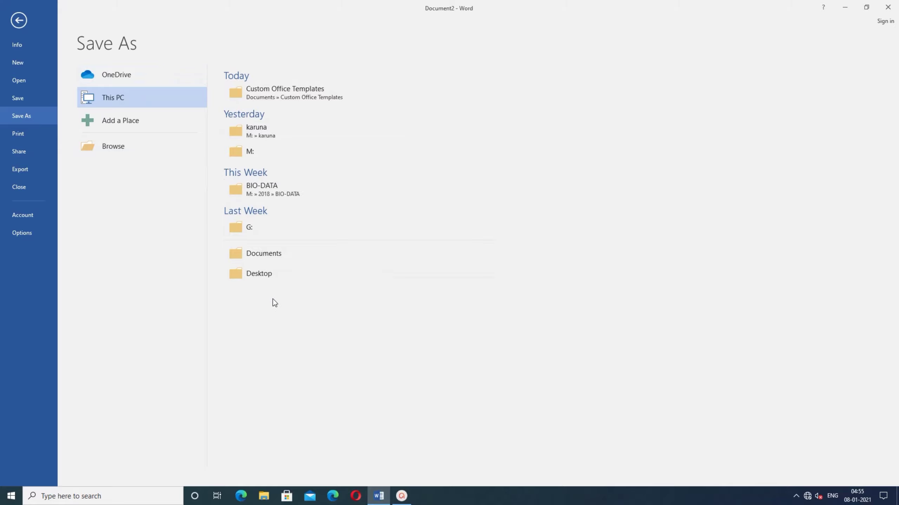
- Save Document2 in the BIO-DATA folder under the name RRRRRRRR
click(244, 190)
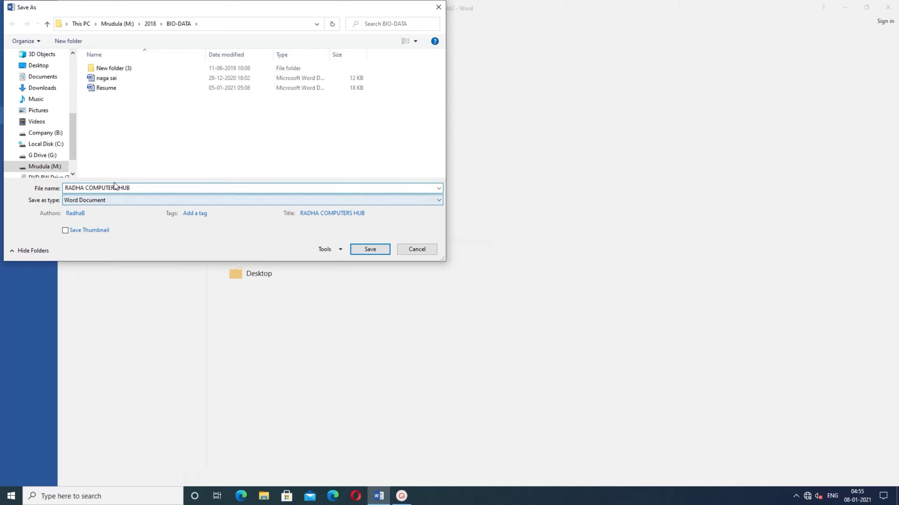
click(141, 189)
key(ctrl+a)
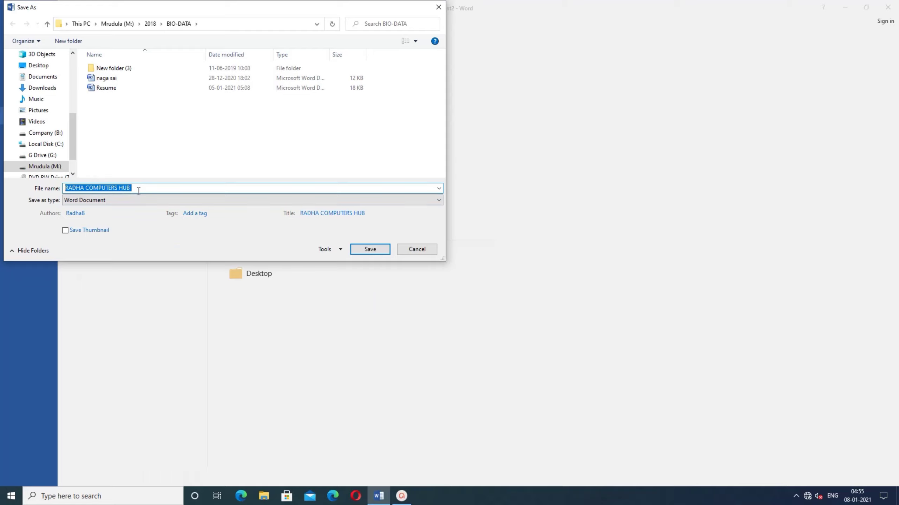
text(R)
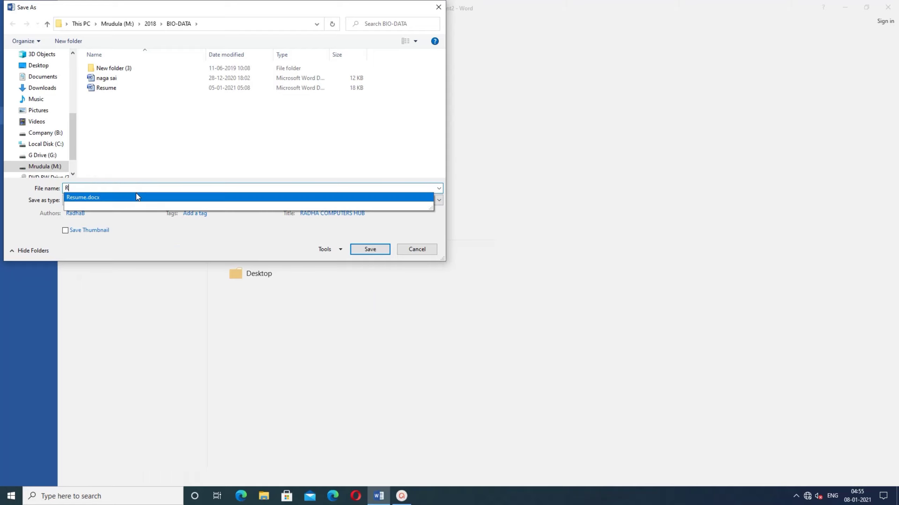
text(RRRRRRR)
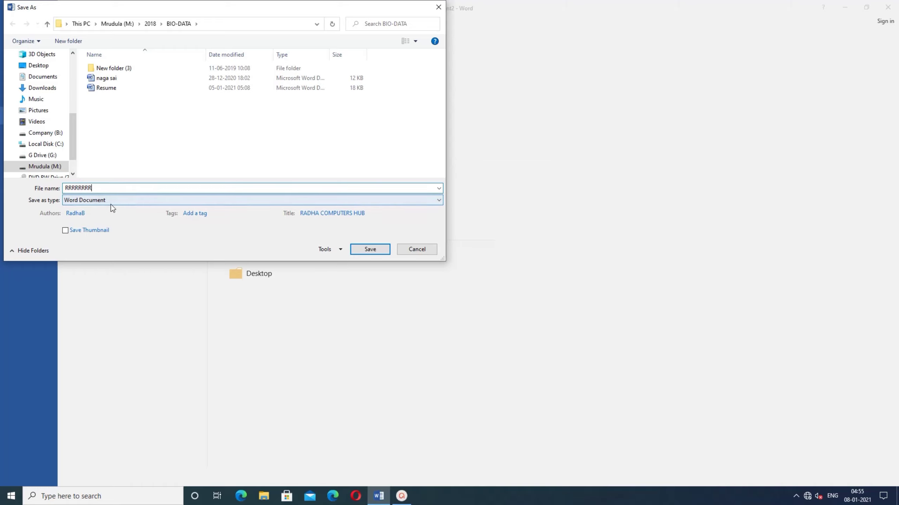
click(368, 249)
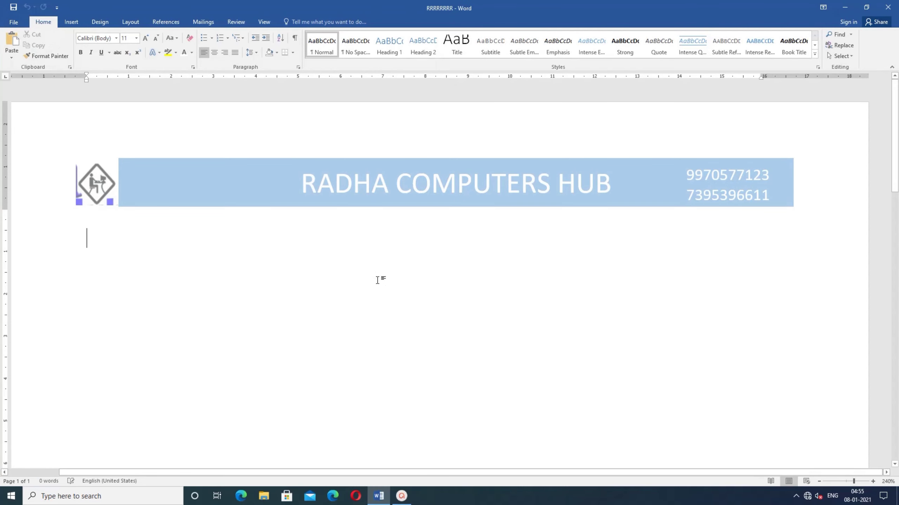